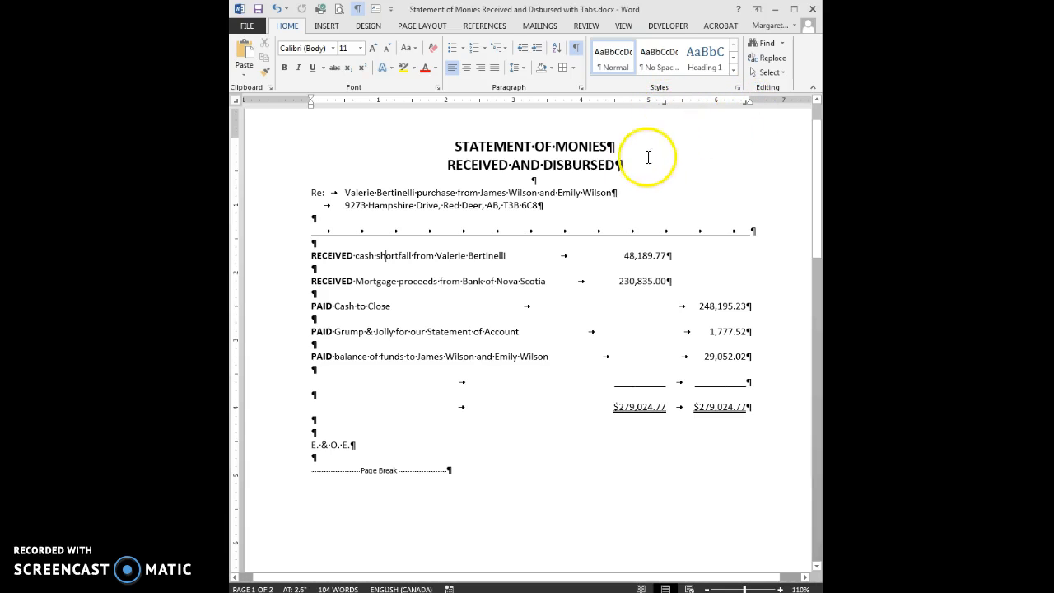
# Examine how the received and paid amounts are aligned in the completed statement on page 1
pyautogui.click(623, 27)
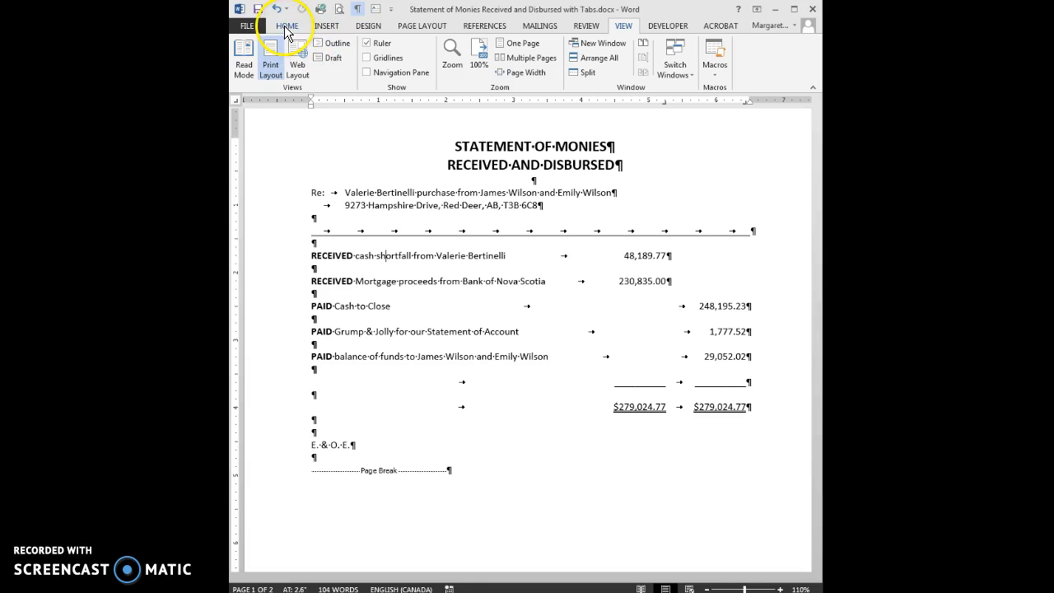
pyautogui.click(286, 27)
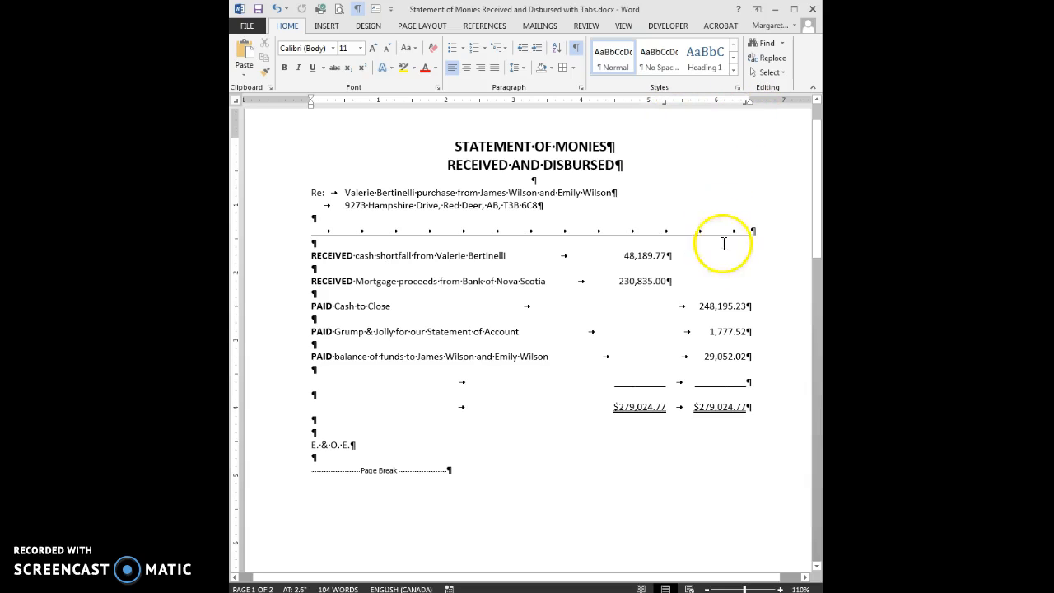
pyautogui.click(676, 255)
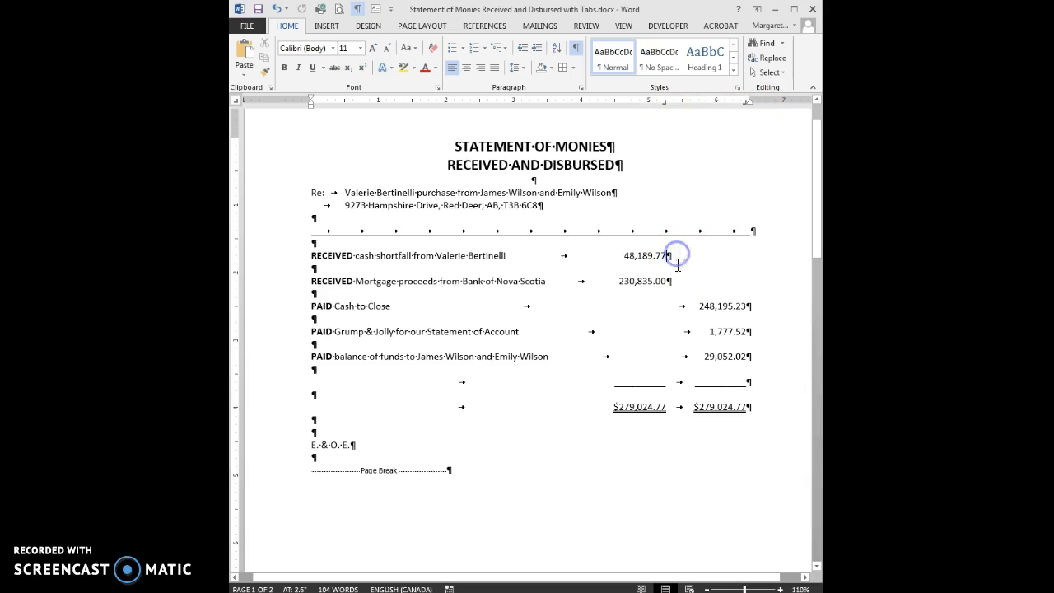
pyautogui.click(675, 279)
pyautogui.click(610, 283)
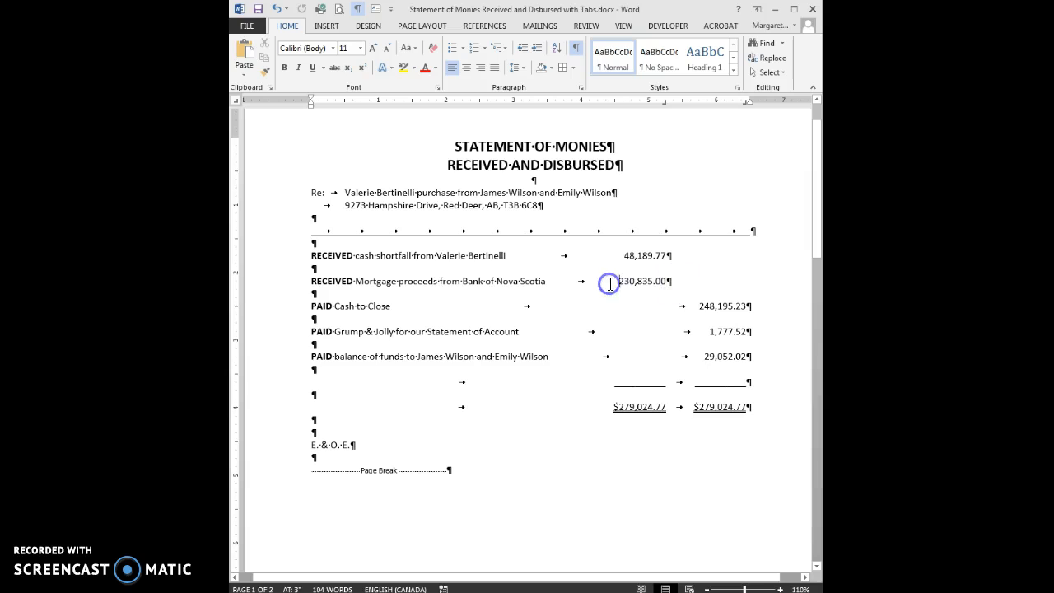
pyautogui.click(753, 304)
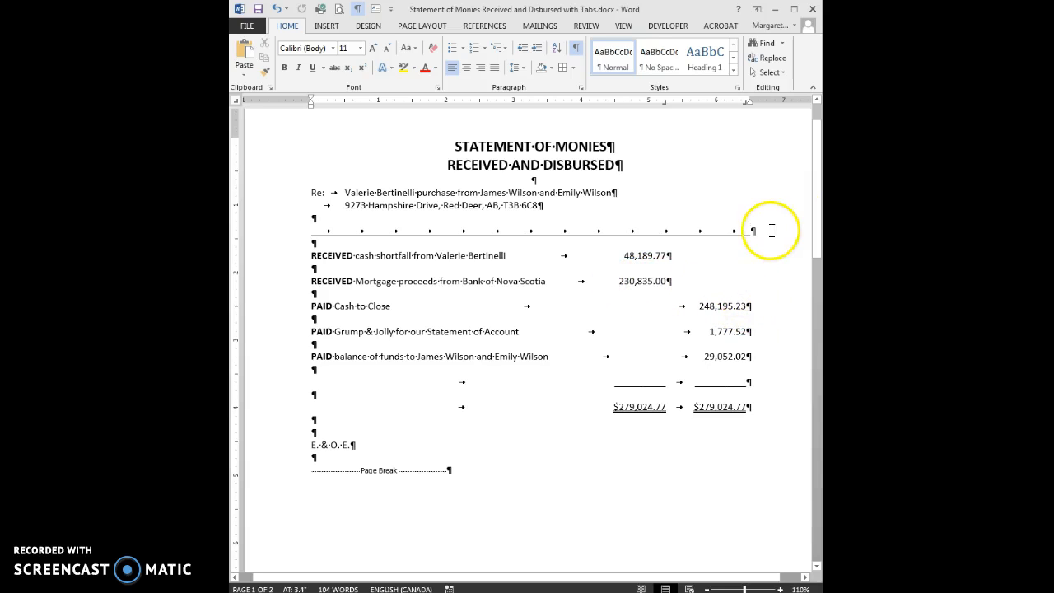
# Set right-aligned tab stops at about 5.25 and 6.4 inches for the cash shortfall line on page 2
pyautogui.click(817, 204)
pyautogui.moveTo(818, 204); pyautogui.dragTo(805, 423)
pyautogui.click(513, 265)
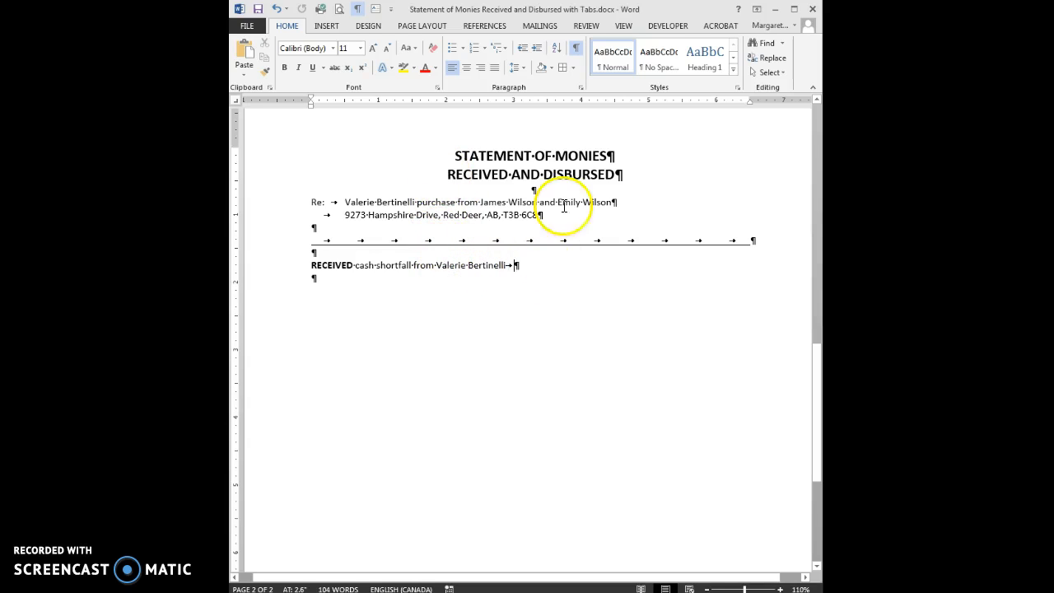
pyautogui.click(237, 102)
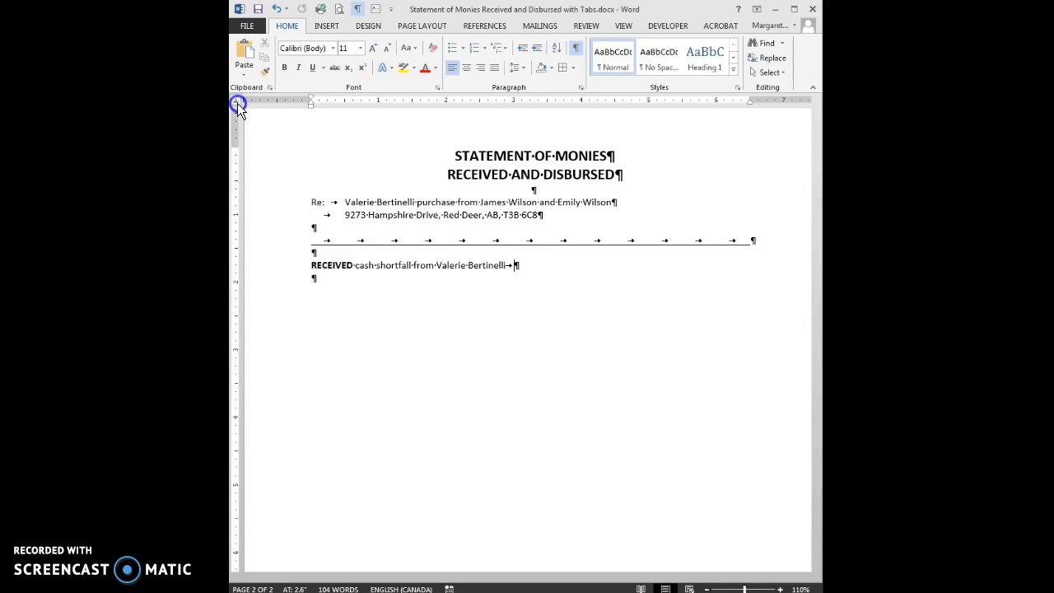
pyautogui.click(239, 100)
pyautogui.click(665, 101)
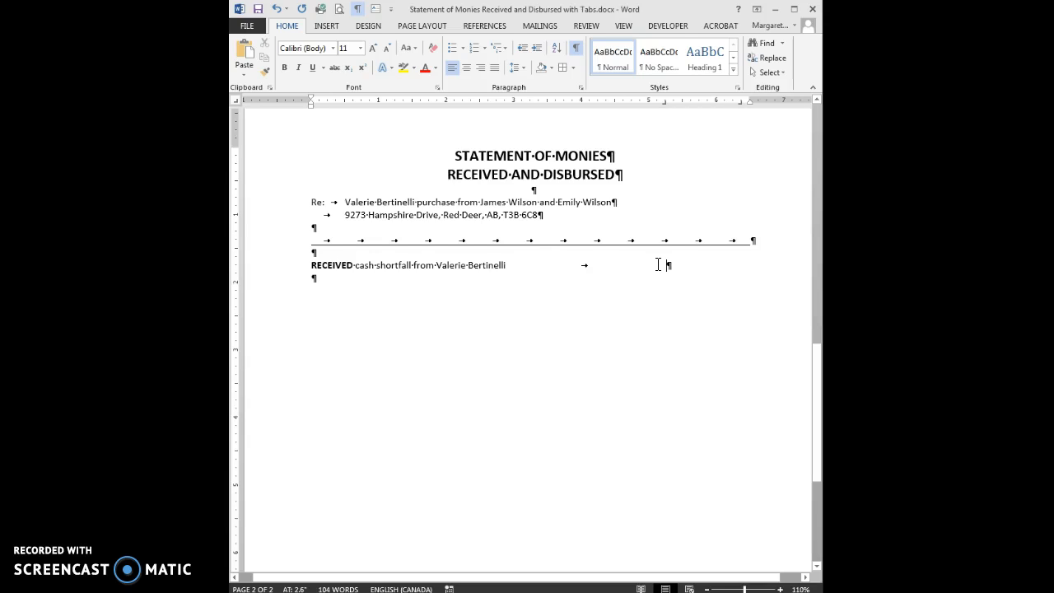
# Enter 48,189.77 at the second tab stop of the cash shortfall line and leave a blank line below it
pyautogui.press('Tab')
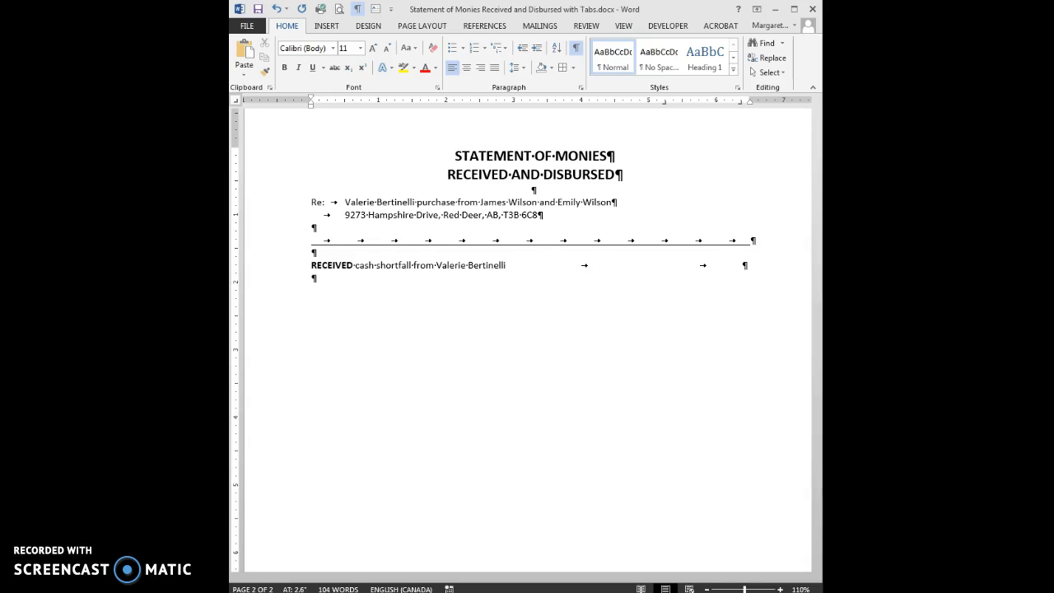
pyautogui.write('48,189.77')
pyautogui.press('Return')
pyautogui.press('Return')
# Add the entry "RECEIVED Mortgage proceeds from Bank of Nova Scotia" with only RECEIVED in bold and 230,835.00 at the second tab stop, followed by a blank line
pyautogui.hotkey('ctrl', 'b')
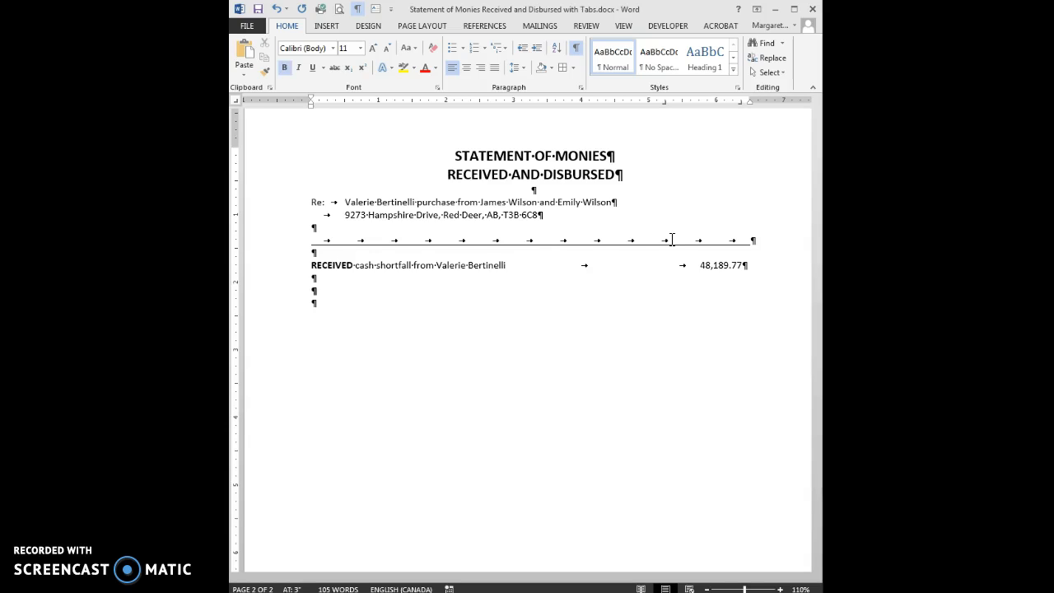
pyautogui.write('RECEIVED')
pyautogui.hotkey('ctrl', 'b')
pyautogui.write('Mortgage proceeds from Bank of Nova Scotia')
pyautogui.press('Tab')
pyautogui.press('Tab')
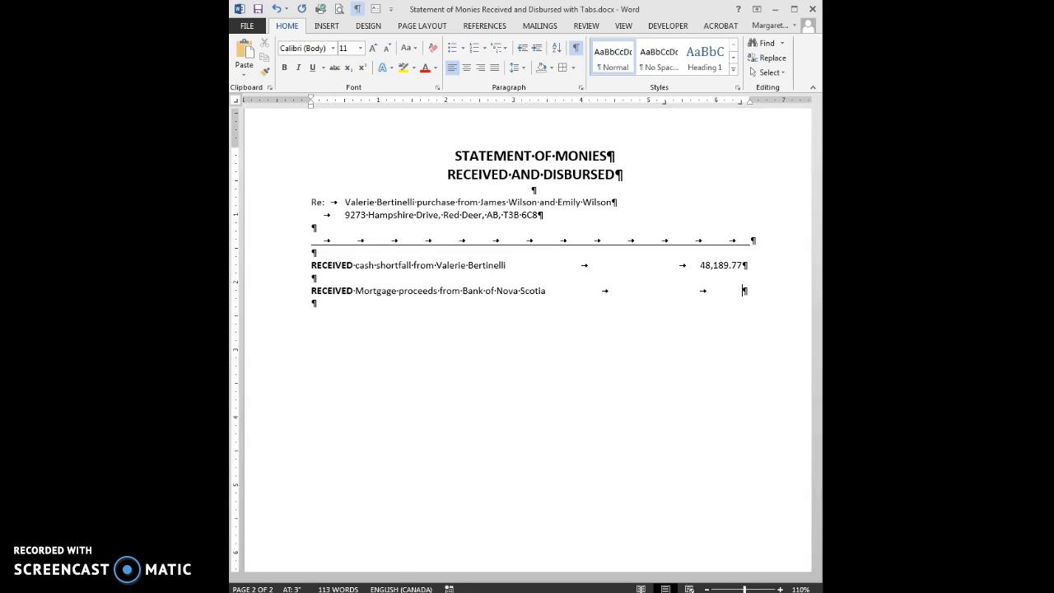
pyautogui.write('230,835.00')
pyautogui.press('Return')
pyautogui.press('Return')
# Add the entry text "PAID Cash to Close" with only PAID in bold
pyautogui.hotkey('ctrl', 'b')
pyautogui.write('P')
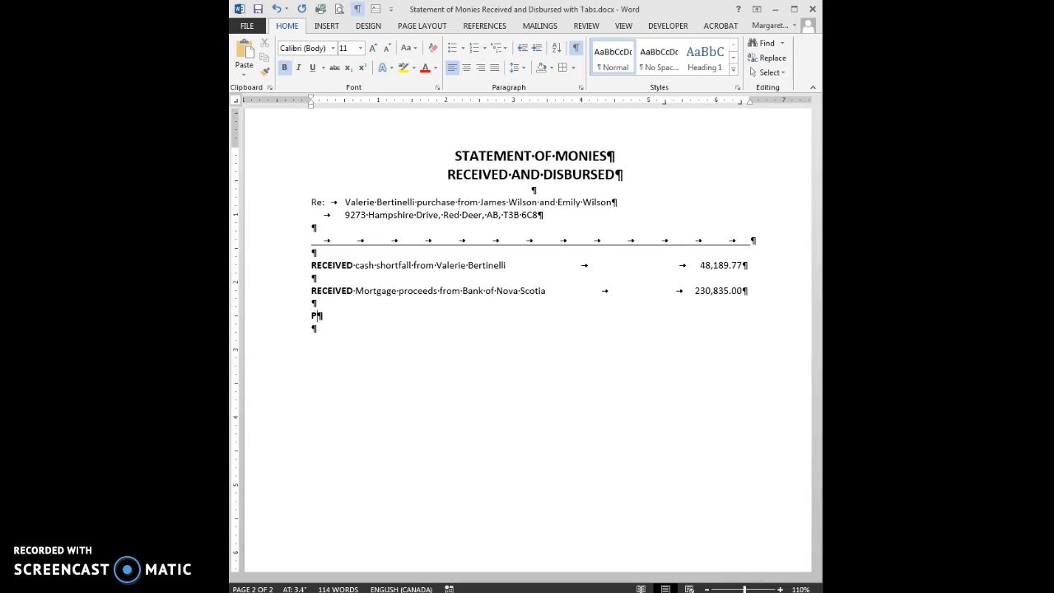
pyautogui.write('AID')
pyautogui.hotkey('ctrl', 'b')
pyautogui.write('c')
pyautogui.press('BackSpace')
pyautogui.write('Cash to Close')
# Enter 248,195.23 at the first tab stop of the Cash to Close line and leave a blank line below it
pyautogui.press('Tab')
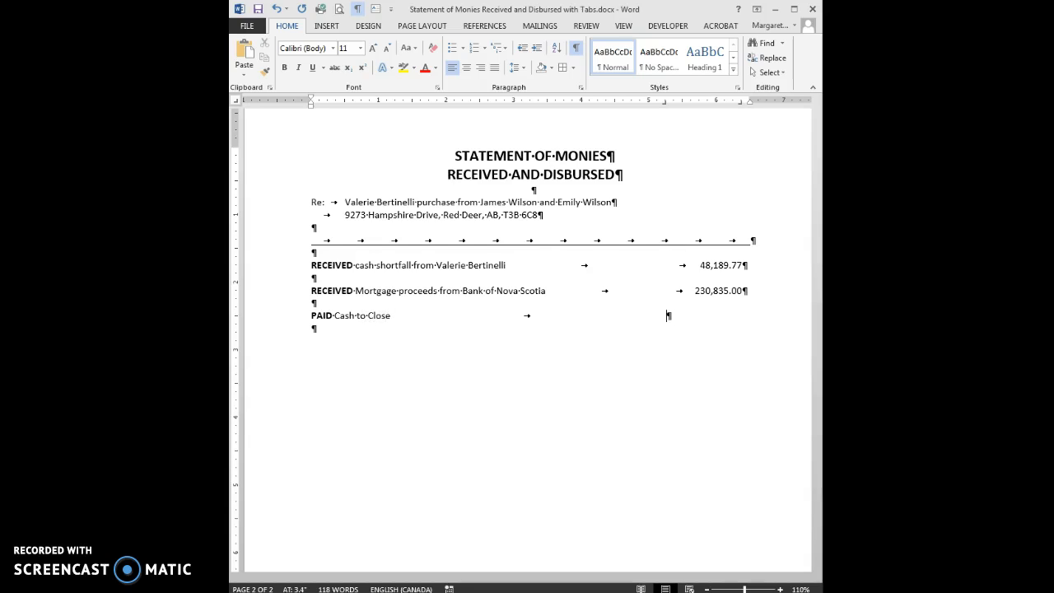
pyautogui.write('245')
pyautogui.press('BackSpace')
pyautogui.write('8,195.23')
pyautogui.press('Return')
pyautogui.write('.3')
pyautogui.press('BackSpace')
pyautogui.press('BackSpace')
pyautogui.press('Return')
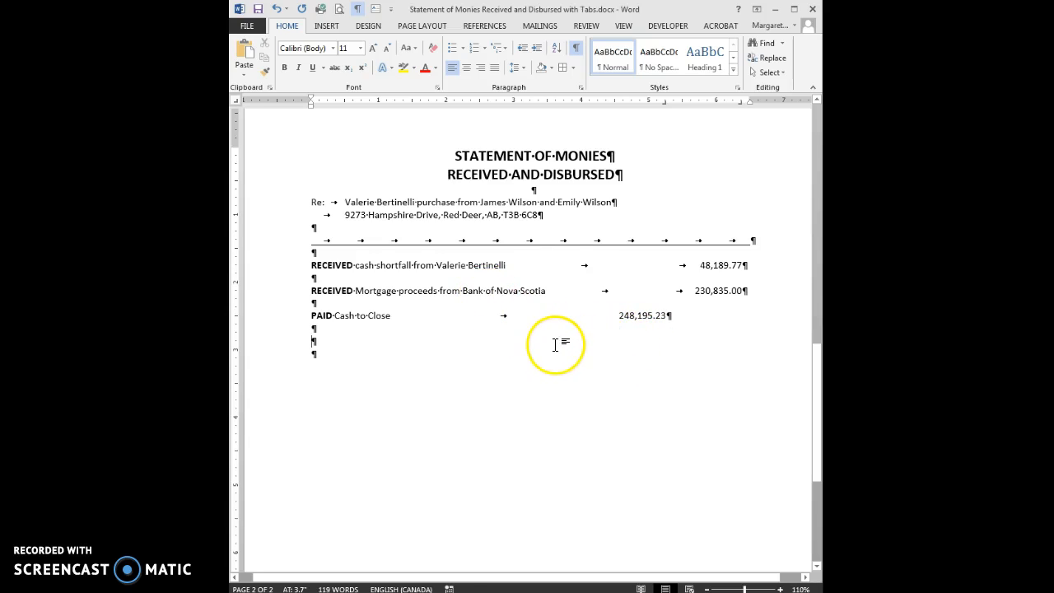
# Insert underscore total lines at both tab stops below the amounts, followed by a blank line
pyautogui.press('Tab')
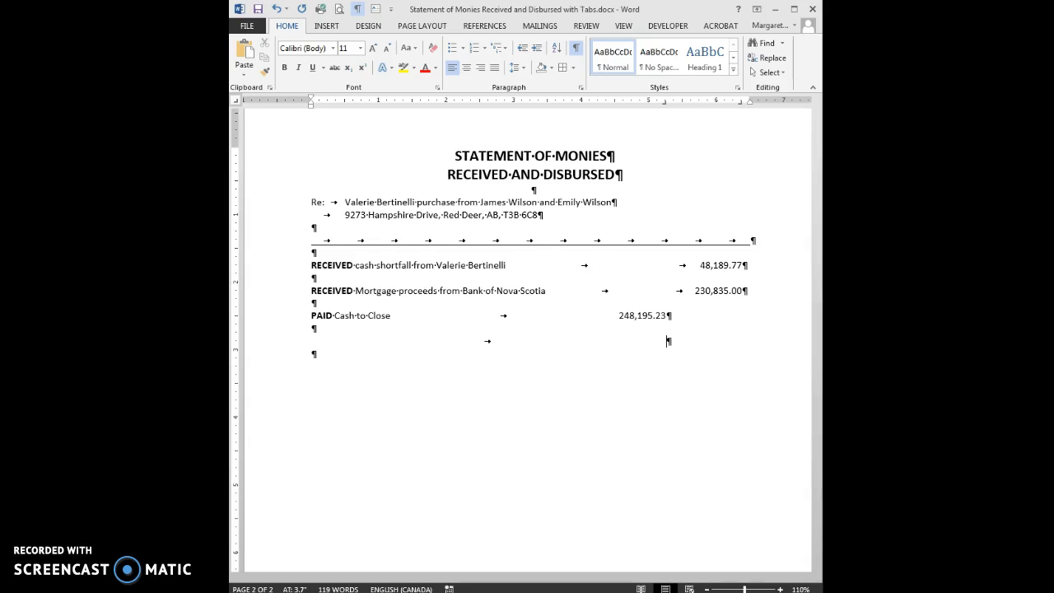
pyautogui.write('_________')
pyautogui.press('Tab')
pyautogui.write('_______')
pyautogui.press('Return')
pyautogui.press('Return')
# Enter the total $279,024.77 with a double underline at the first tab stop below the total lines
pyautogui.press('Tab')
pyautogui.click(324, 67)
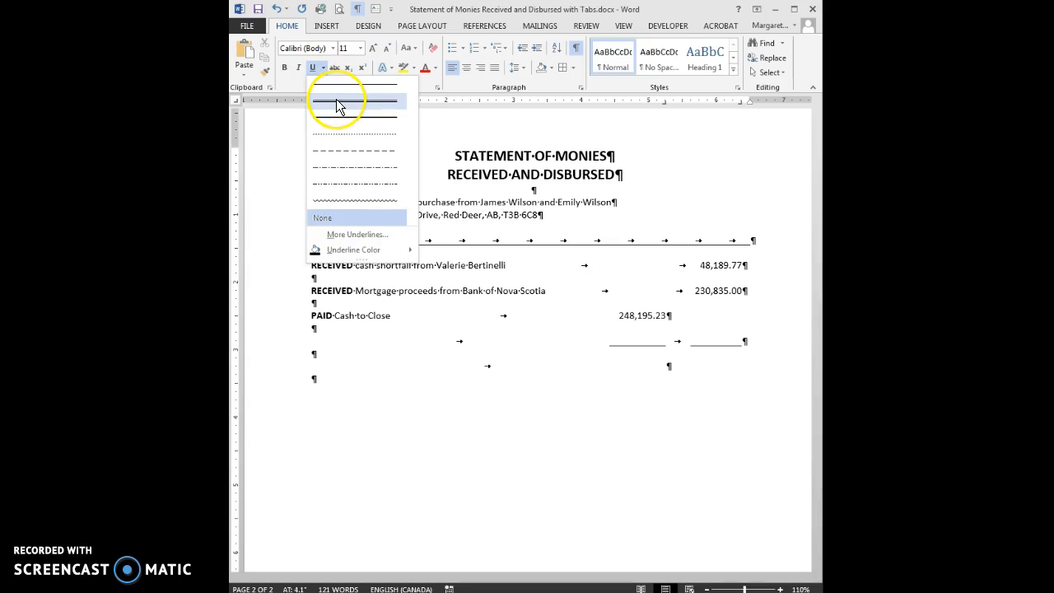
pyautogui.click(336, 102)
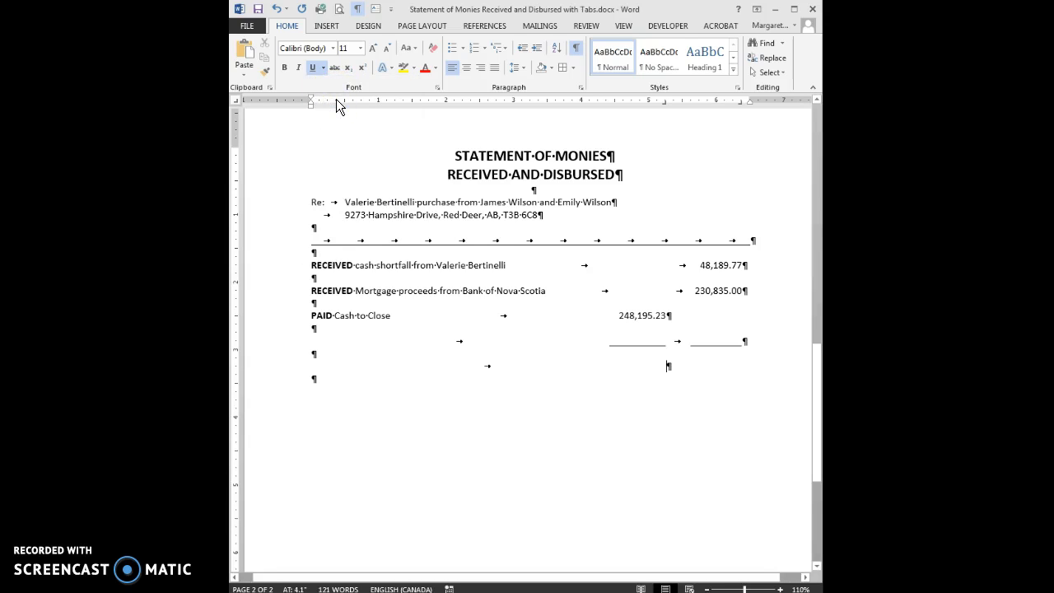
pyautogui.write('$')
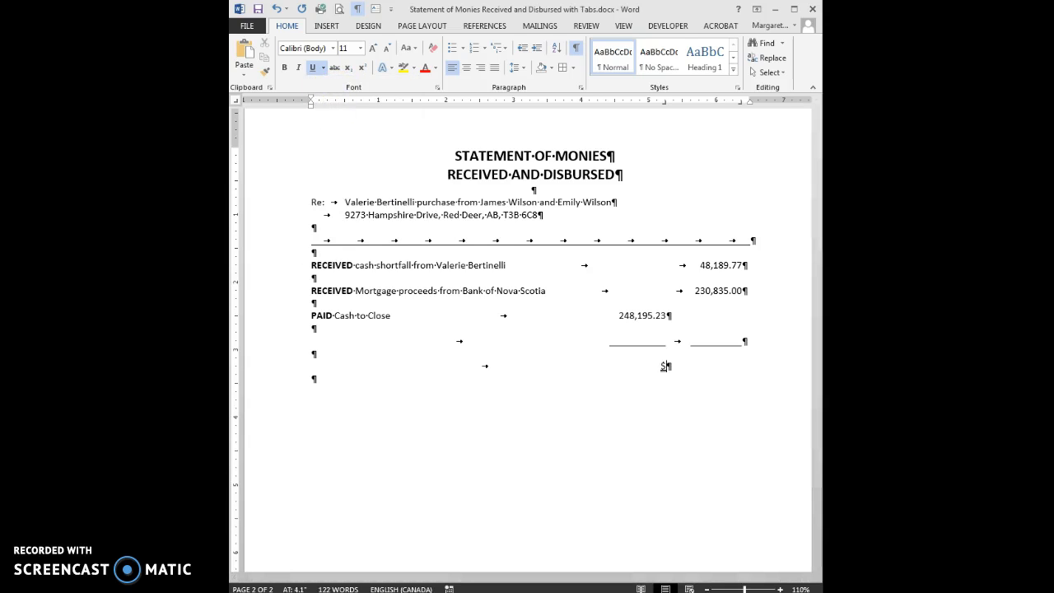
pyautogui.write('279,024.77')
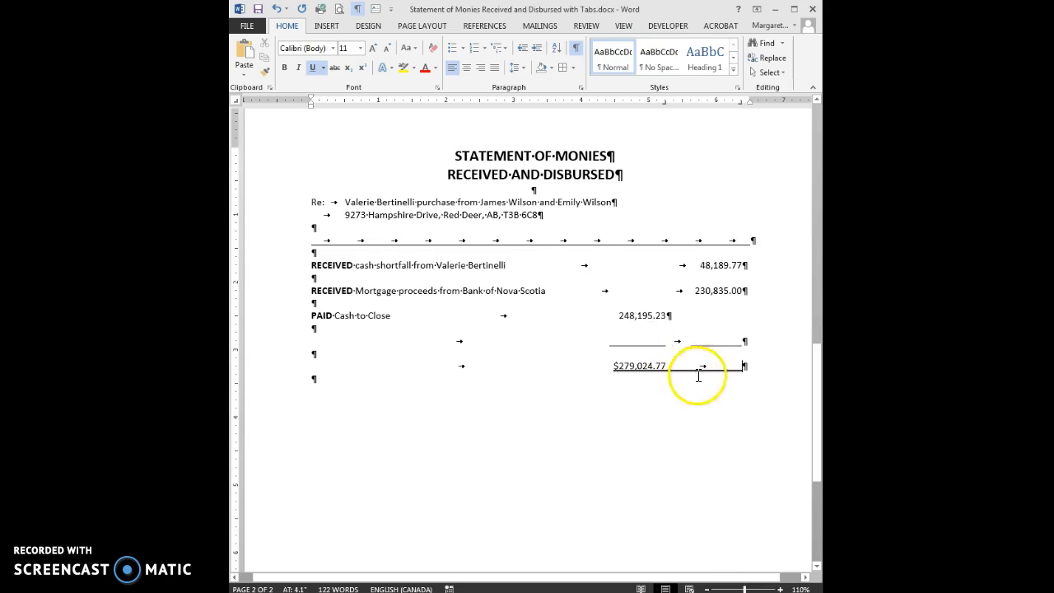
# Remove the underlined tab after the first total and insert a tab without underlining in its place
pyautogui.press('Delete')
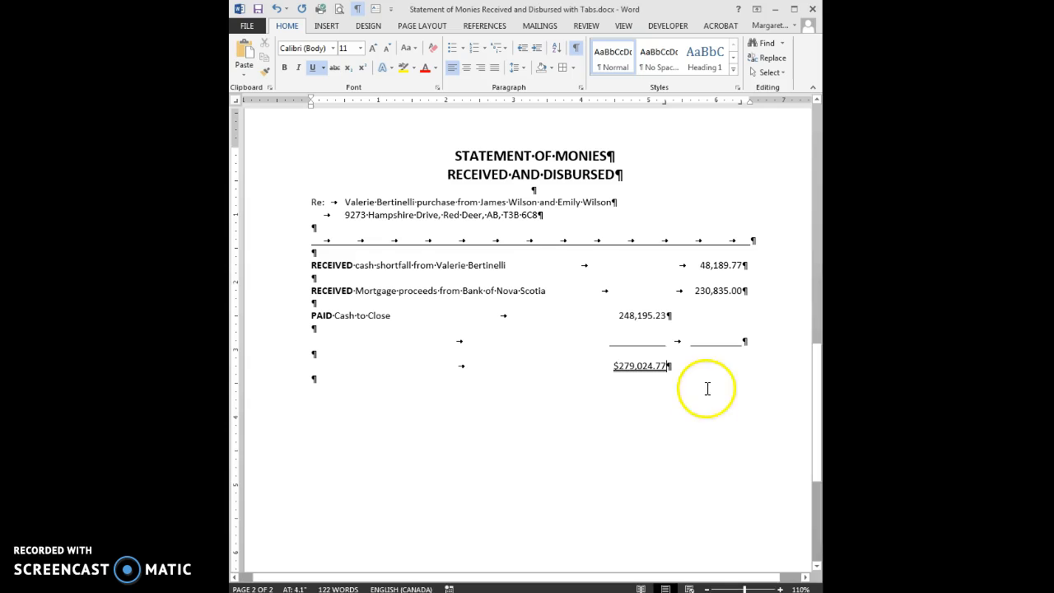
pyautogui.click(324, 67)
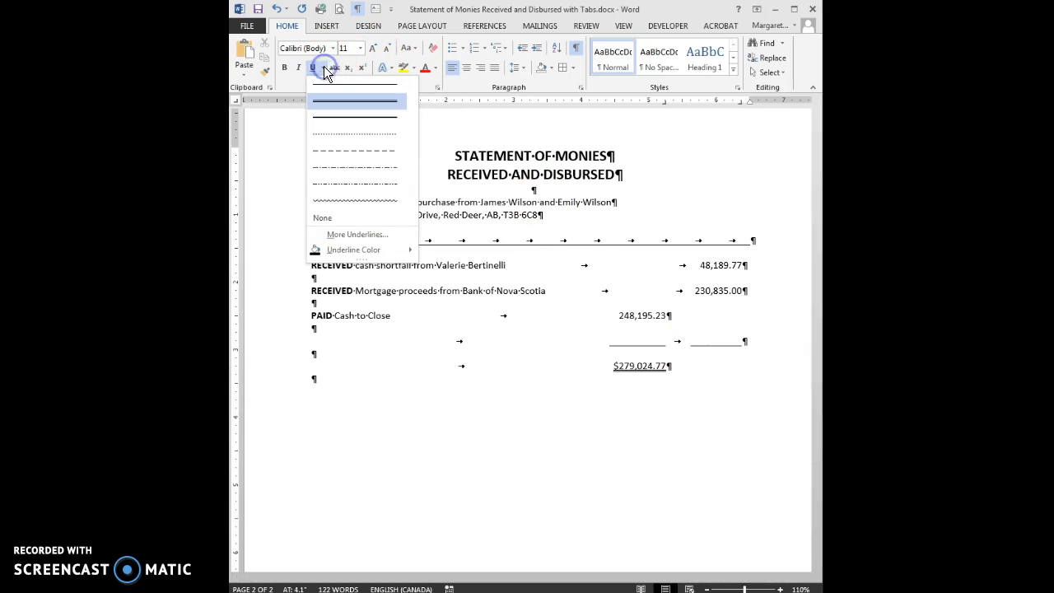
pyautogui.click(326, 217)
pyautogui.press('Tab')
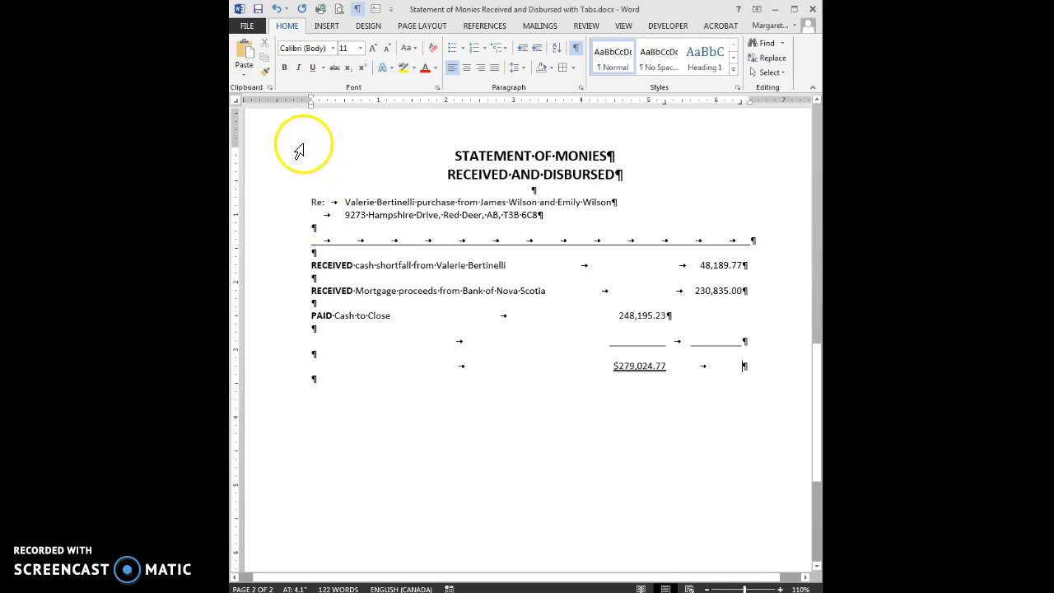
# Enter $279,024.77 with a double underline at the second tab stop, ending the underlining after it, and hide the formatting marks
pyautogui.click(323, 69)
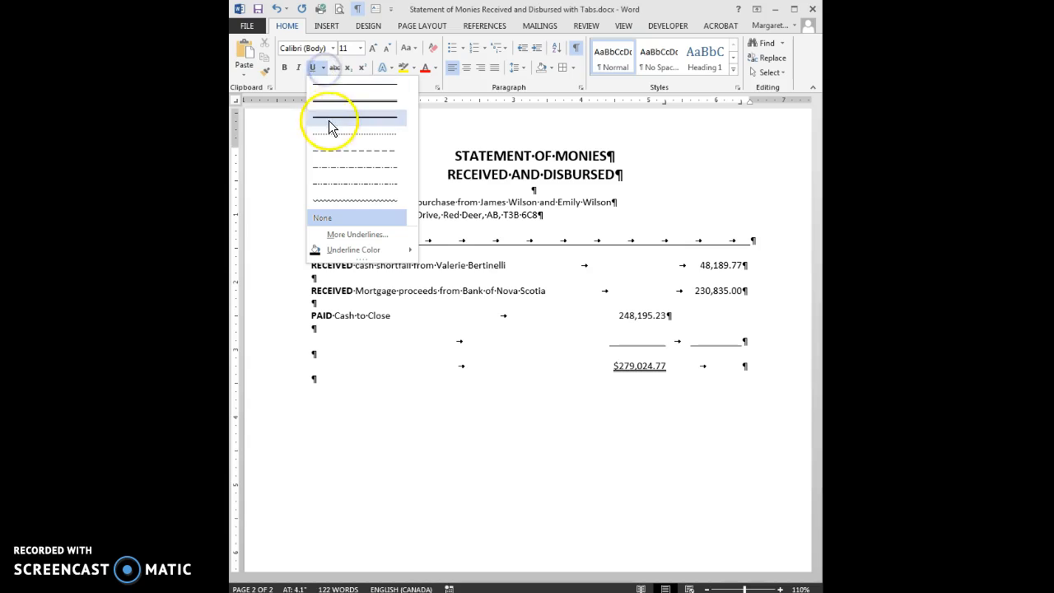
pyautogui.click(330, 100)
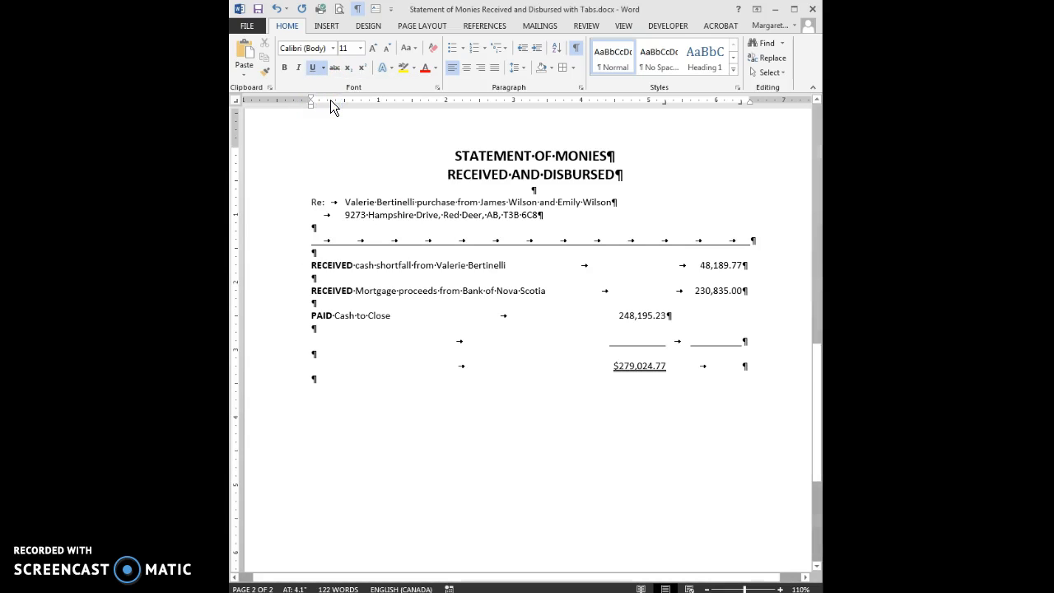
pyautogui.write('$279,024.77')
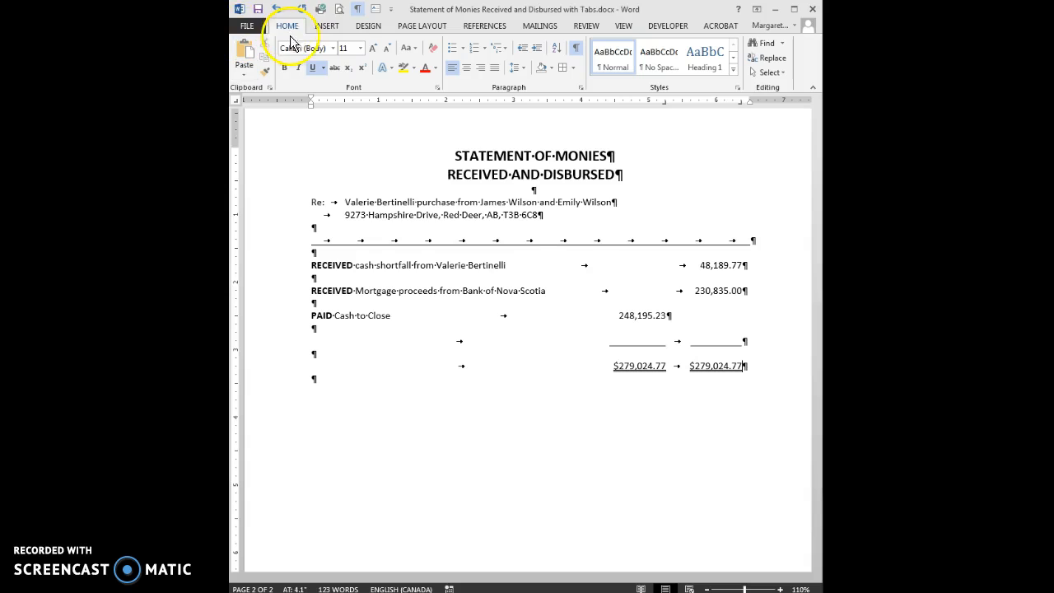
pyautogui.click(323, 66)
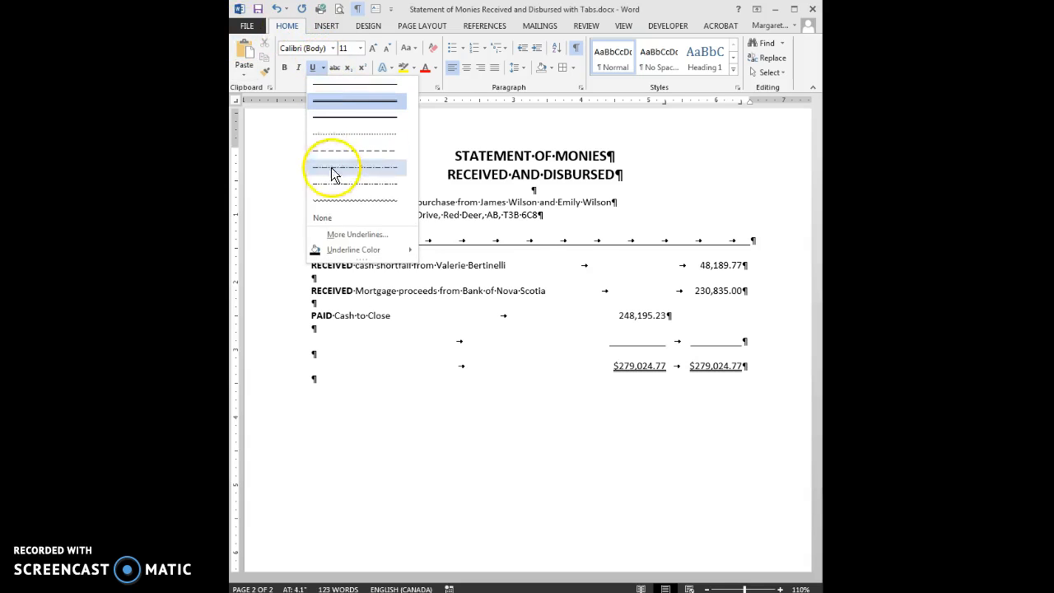
pyautogui.click(323, 217)
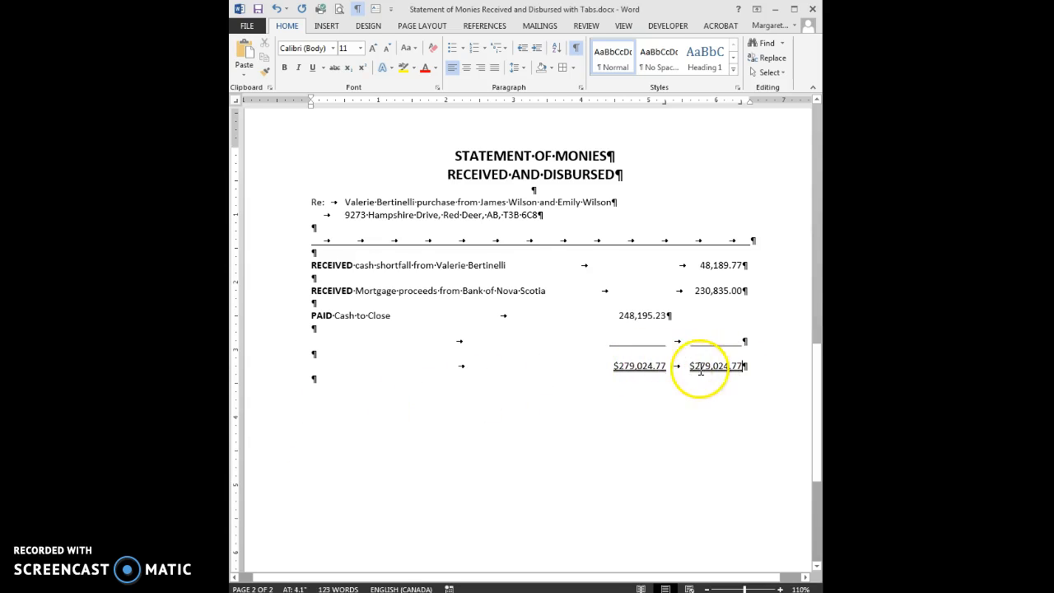
pyautogui.click(575, 48)
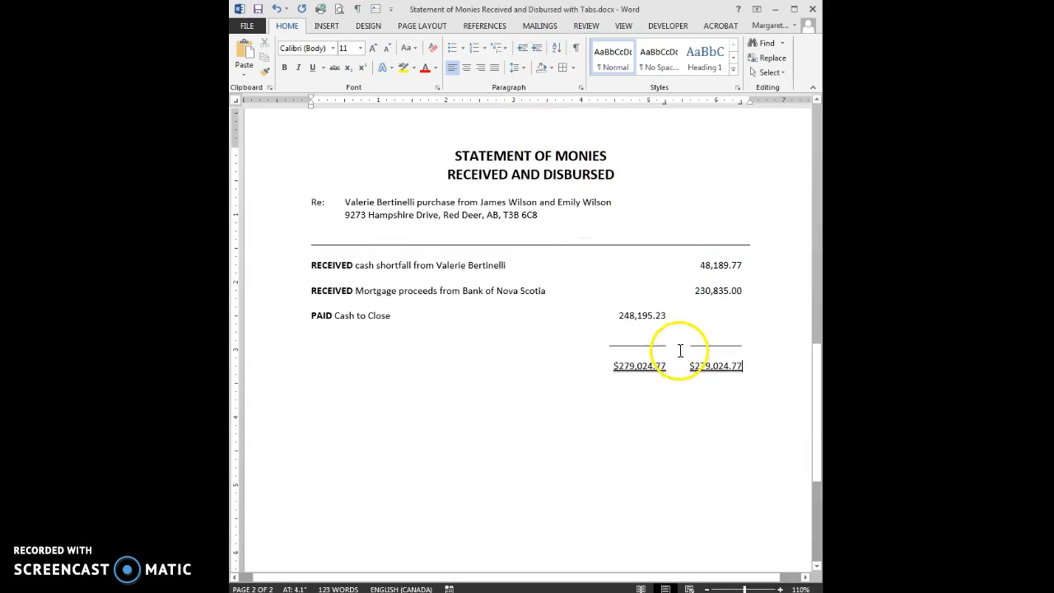